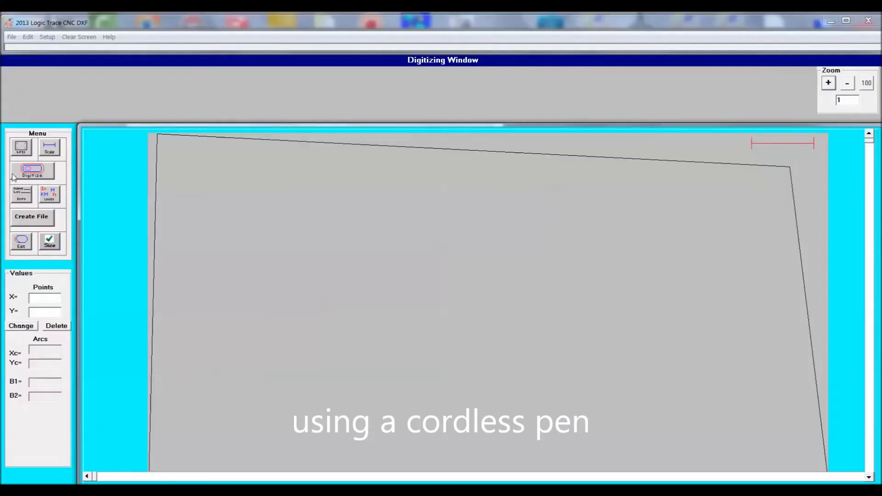
Open the digitize mode options to start tracing the scaled diagram.
{"action": "left_click", "coordinate": [14, 176]}
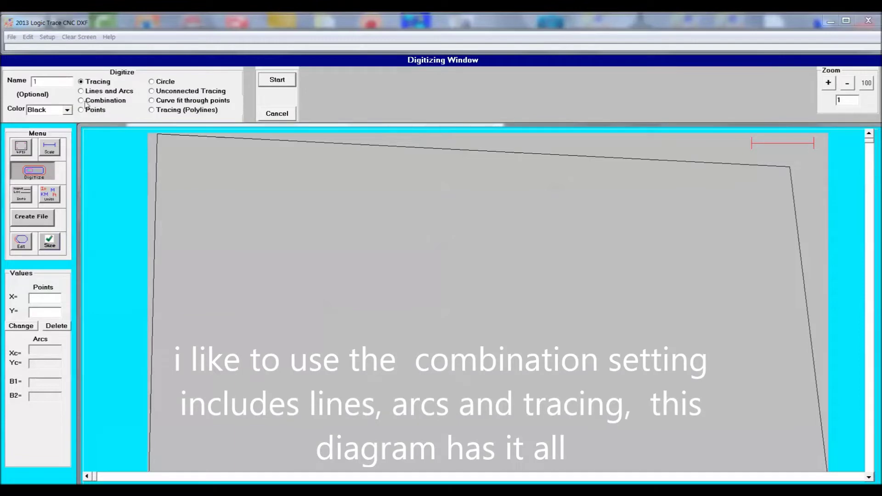
Trace the rear brace in Combination mode and save it over the rear brace DXF file.
{"action": "left_click", "coordinate": [102, 101]}
{"action": "left_click", "coordinate": [287, 81]}
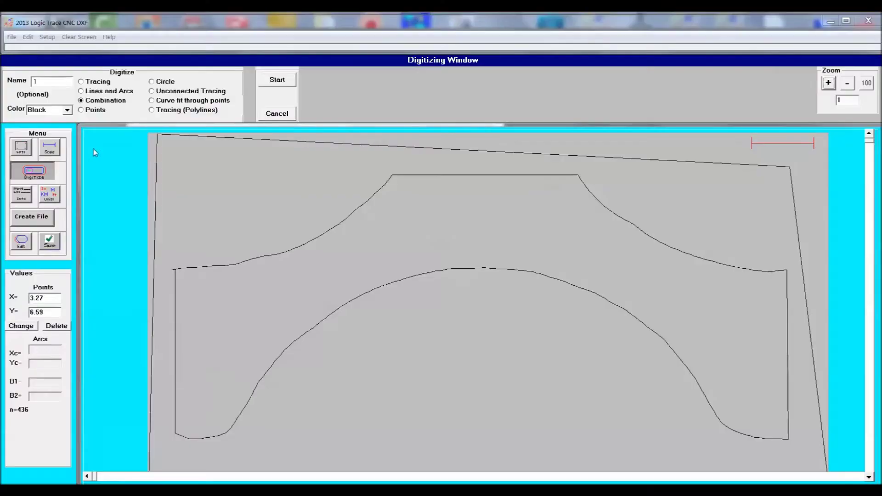
{"action": "left_click", "coordinate": [22, 223]}
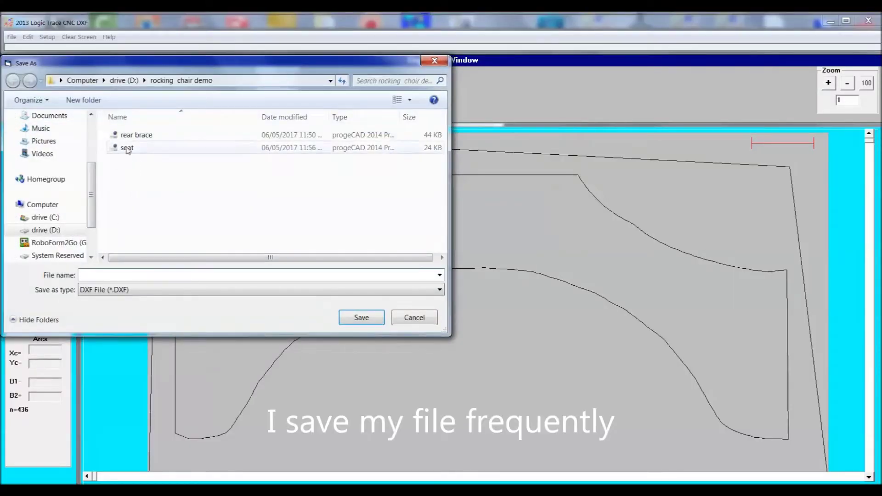
{"action": "left_click", "coordinate": [135, 136]}
{"action": "left_click", "coordinate": [358, 317]}
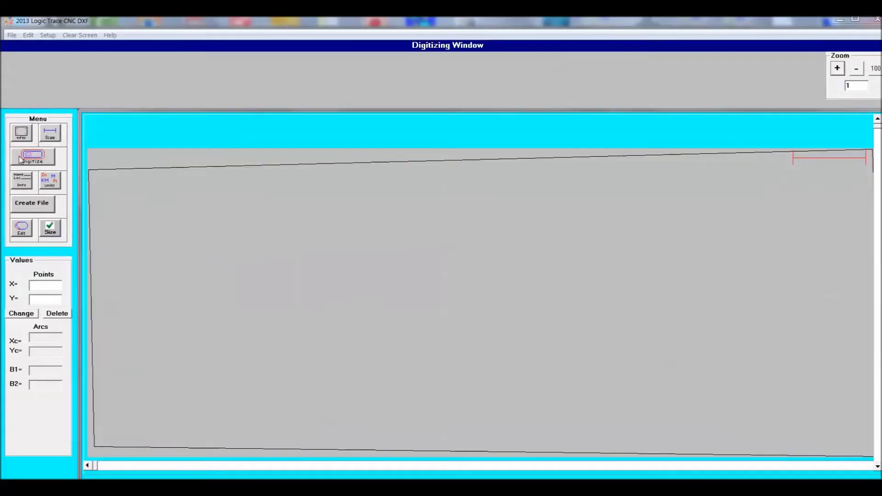
Trace and close the long curved part in Combination mode, saving it to D:\A rocking chair demo.
{"action": "left_click", "coordinate": [32, 157]}
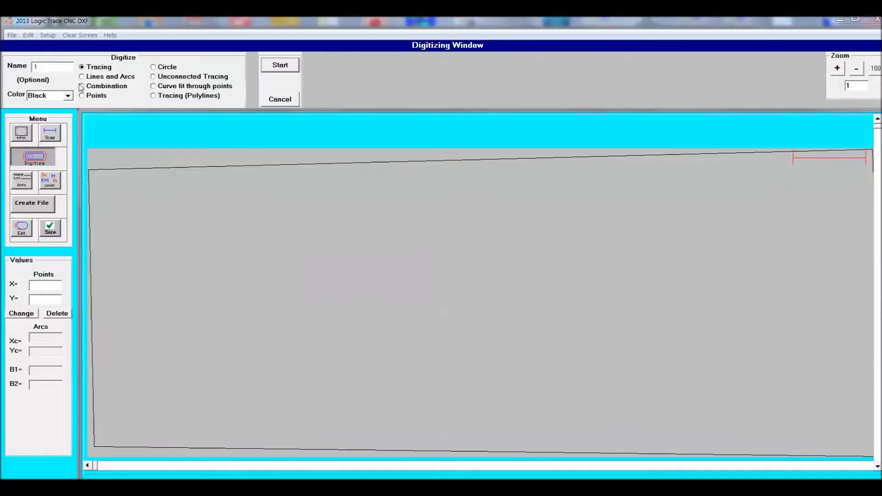
{"action": "left_click", "coordinate": [81, 87]}
{"action": "left_click", "coordinate": [271, 65]}
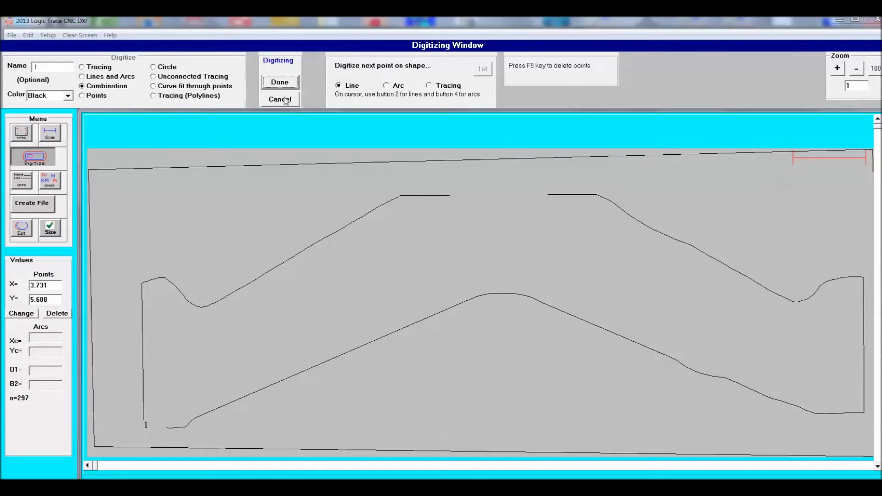
{"action": "left_click", "coordinate": [280, 82]}
{"action": "left_click", "coordinate": [449, 289]}
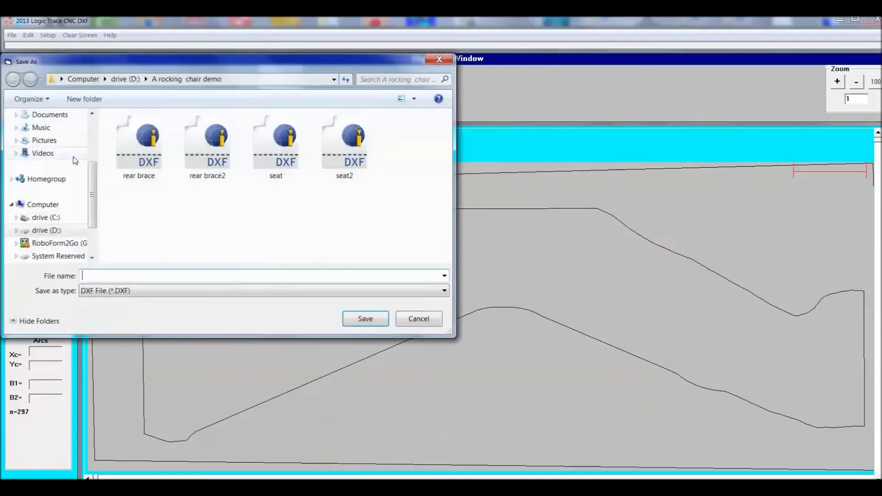
{"action": "left_click", "coordinate": [60, 231]}
{"action": "double_click", "coordinate": [154, 135]}
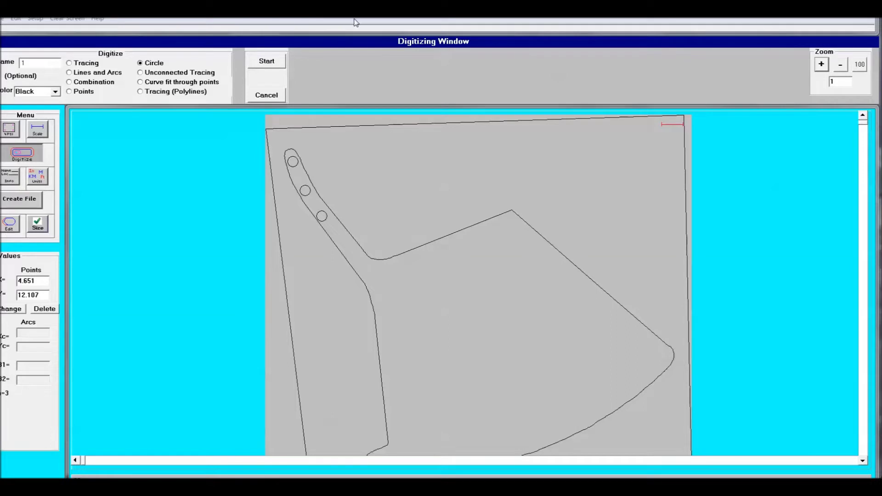
Add a 0.50-diameter dowel-hole circle on the chair side from three digitized points.
{"action": "left_click", "coordinate": [257, 60]}
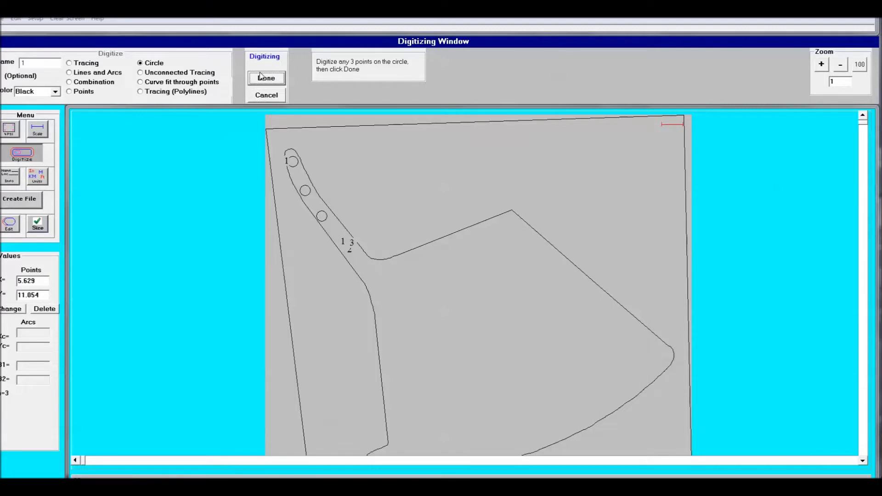
{"action": "left_click", "coordinate": [267, 79]}
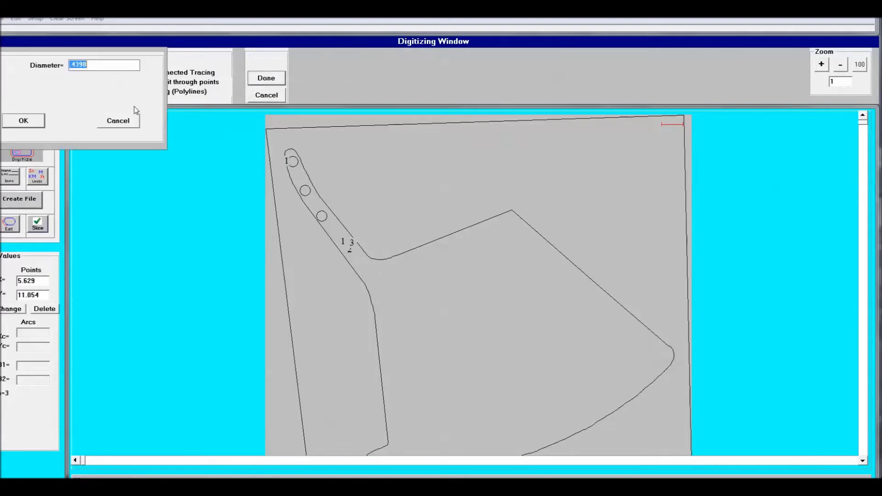
{"action": "type", "text": ".50"}
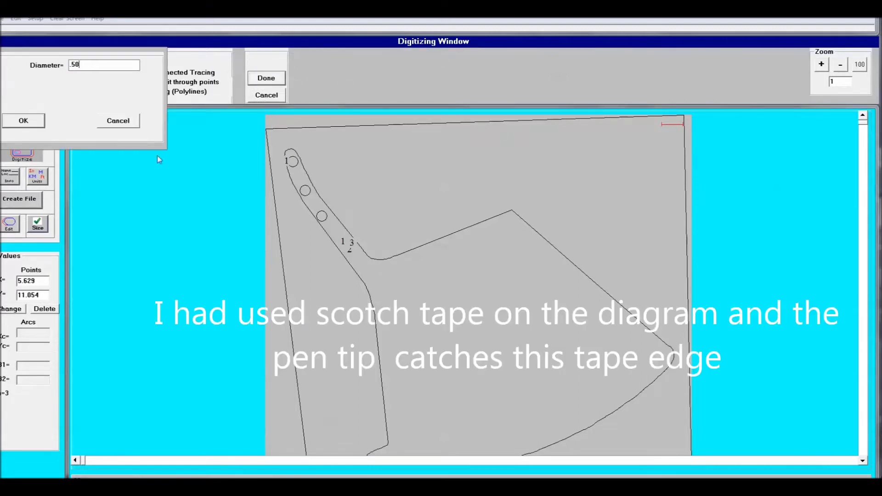
{"action": "left_click", "coordinate": [31, 121]}
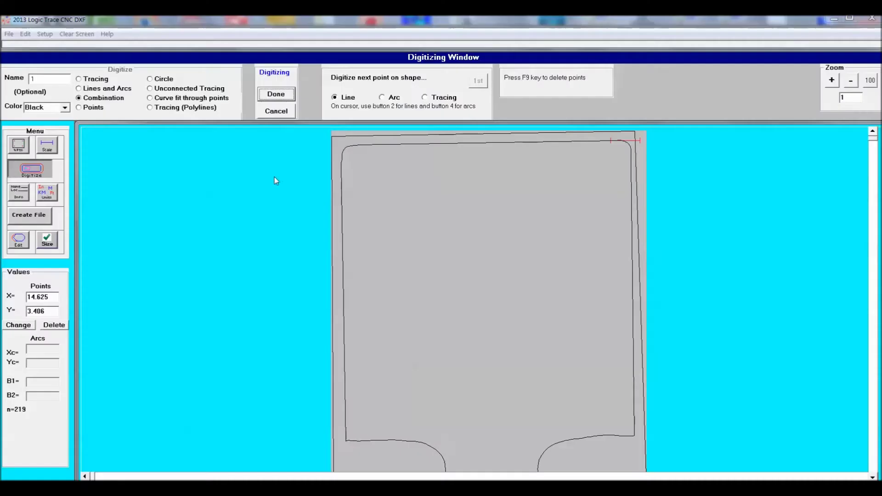
Close the seat outline to its starting point and save it as the seat DXF file.
{"action": "key", "text": "Return"}
{"action": "left_click", "coordinate": [443, 290]}
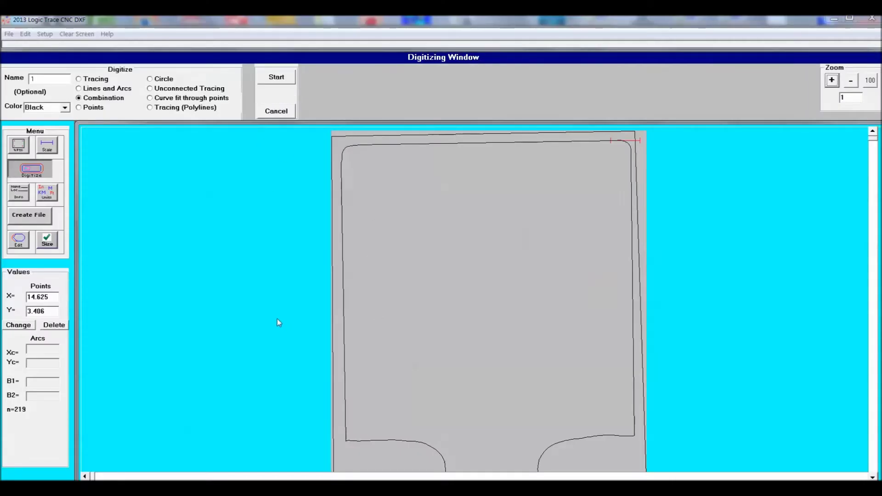
{"action": "left_click", "coordinate": [27, 215]}
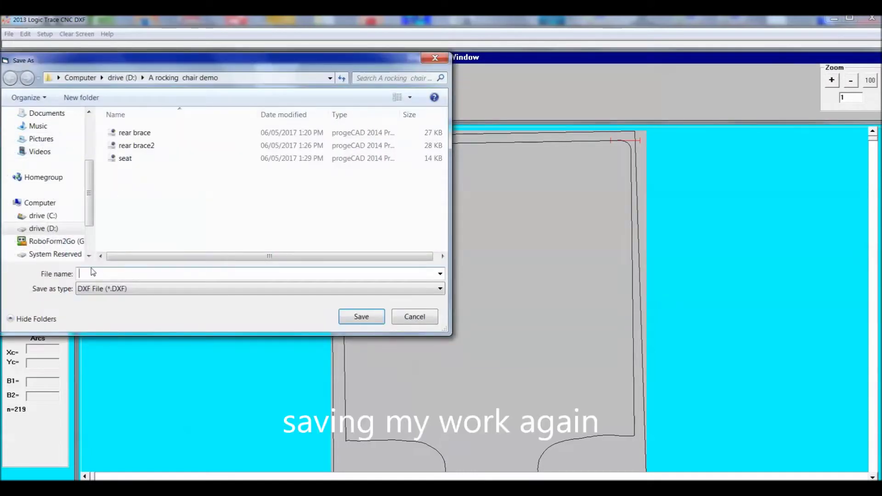
{"action": "type", "text": "seat"}
{"action": "key", "text": "Return"}
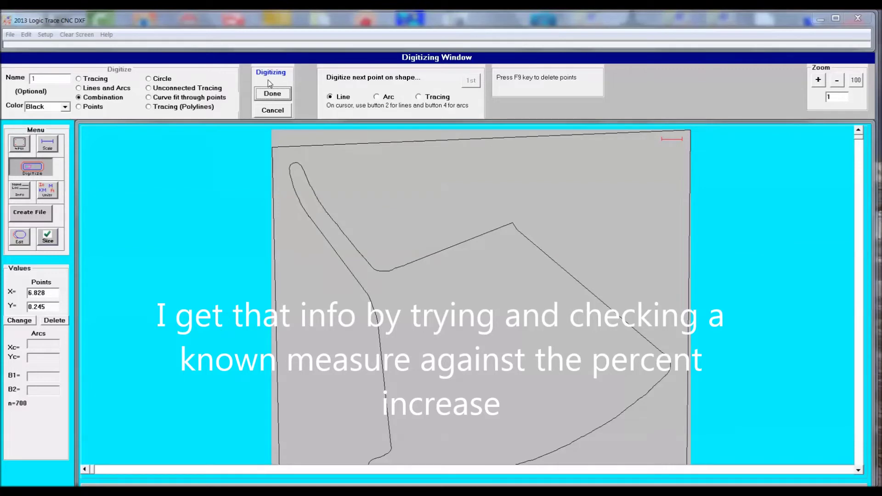
Close the chair side outline to its start point and begin digitizing the next dowel hole.
{"action": "left_click", "coordinate": [272, 93]}
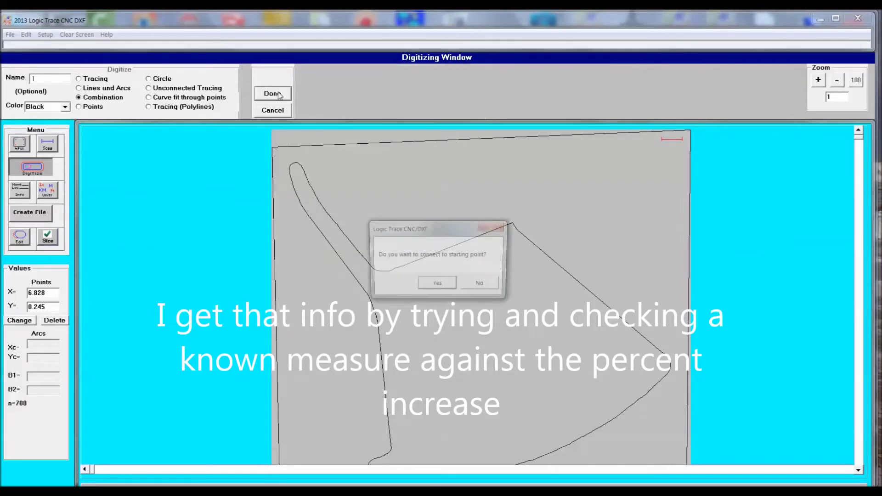
{"action": "left_click", "coordinate": [430, 285]}
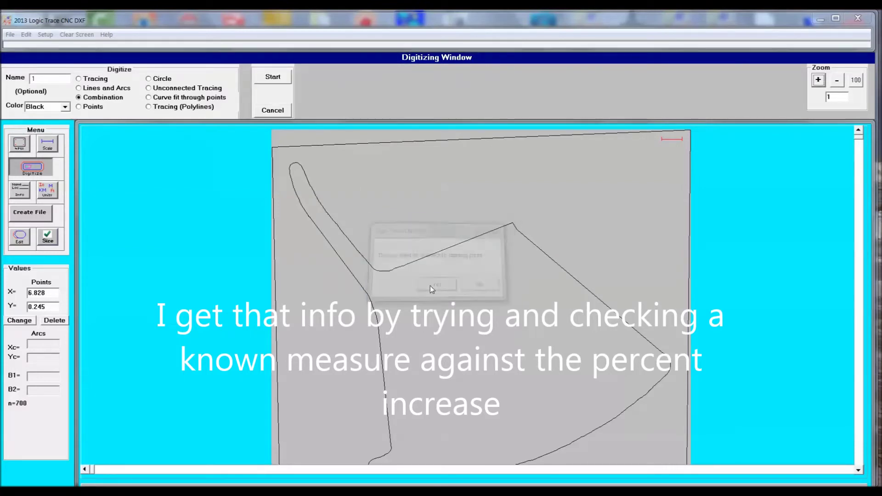
{"action": "left_click", "coordinate": [270, 78]}
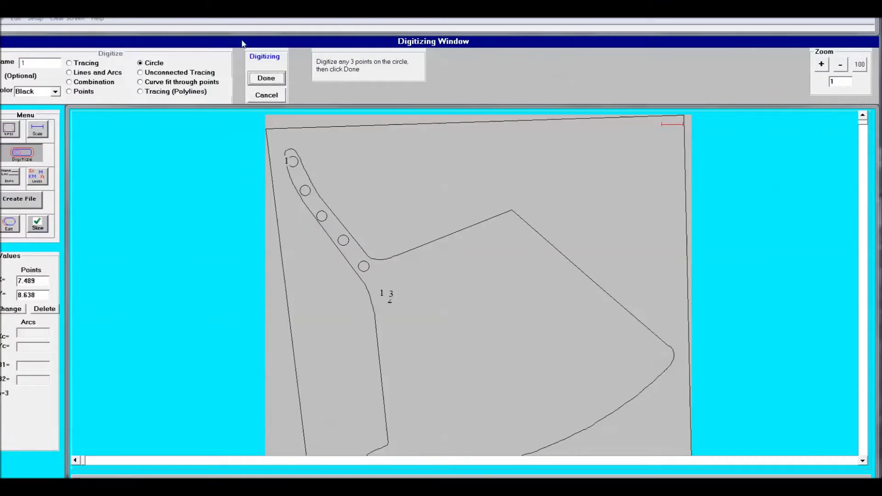
Add three more three-point dowel-hole circles down the chair back, the last at 1-inch diameter.
{"action": "left_click", "coordinate": [267, 84]}
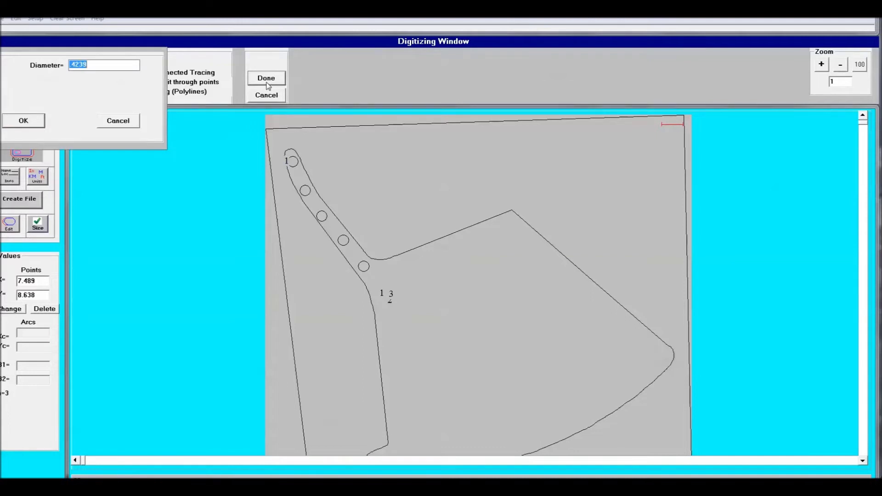
{"action": "type", "text": ".50"}
{"action": "key", "text": "Return"}
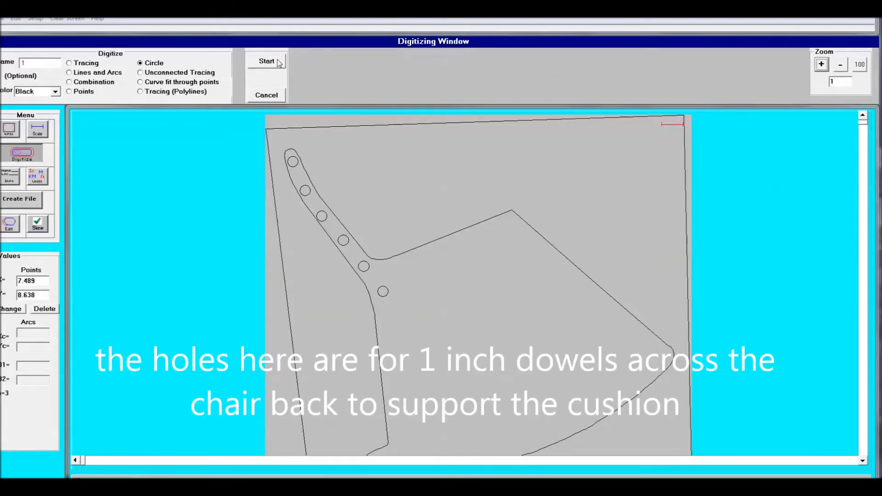
{"action": "left_click", "coordinate": [267, 62]}
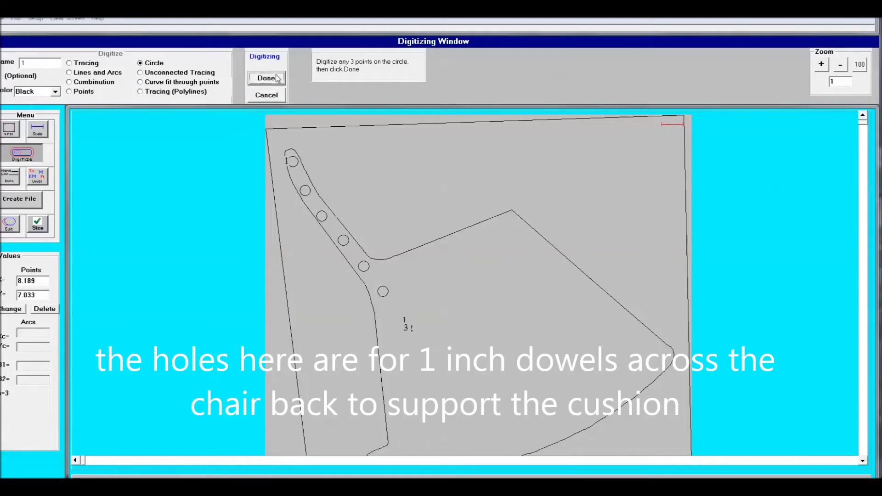
{"action": "left_click", "coordinate": [269, 77]}
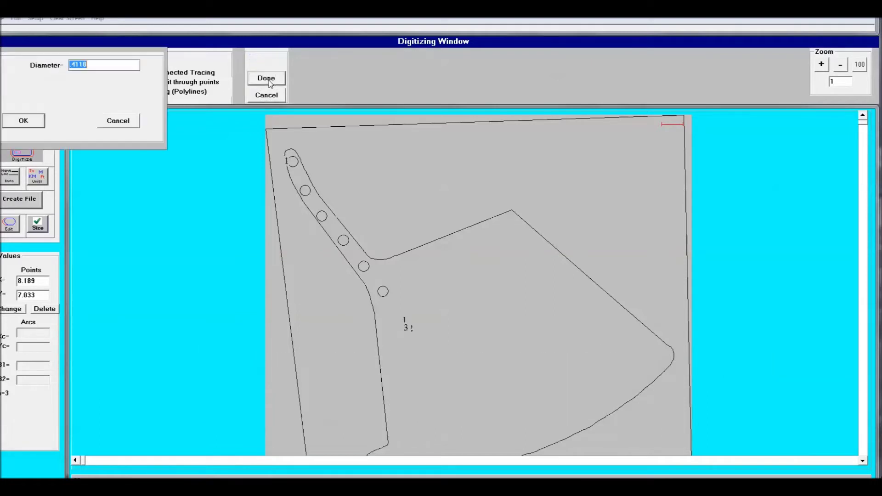
{"action": "type", "text": ".50"}
{"action": "left_click", "coordinate": [33, 121]}
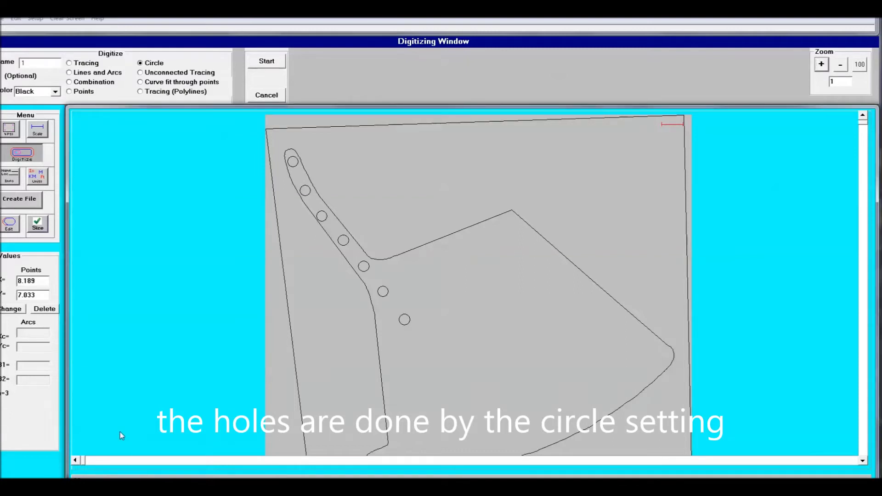
{"action": "left_click", "coordinate": [275, 64]}
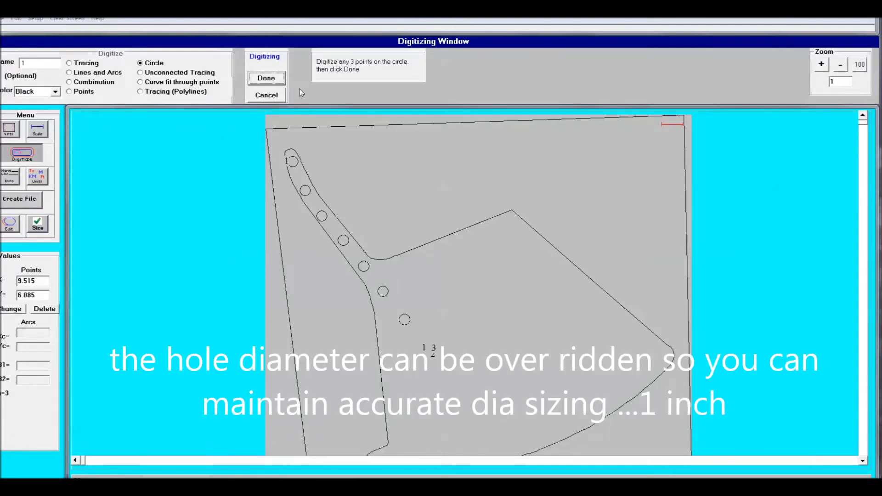
{"action": "left_click", "coordinate": [267, 81]}
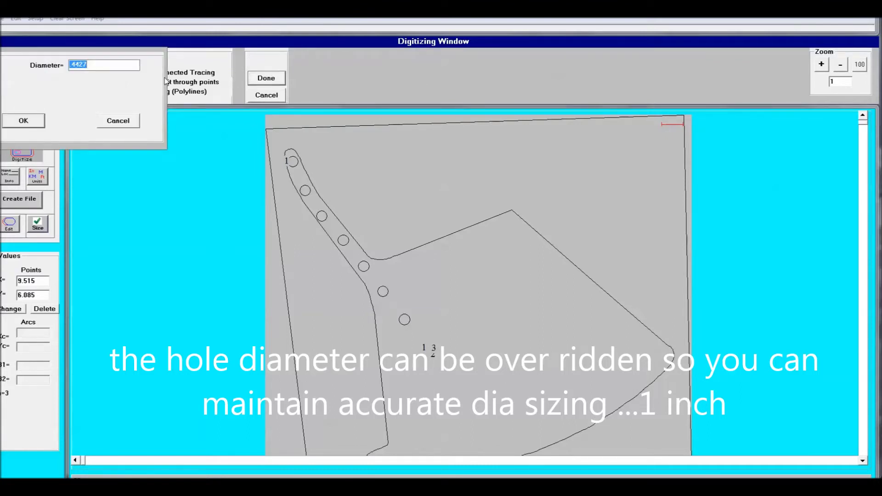
{"action": "type", "text": "1"}
{"action": "key", "text": "Return"}
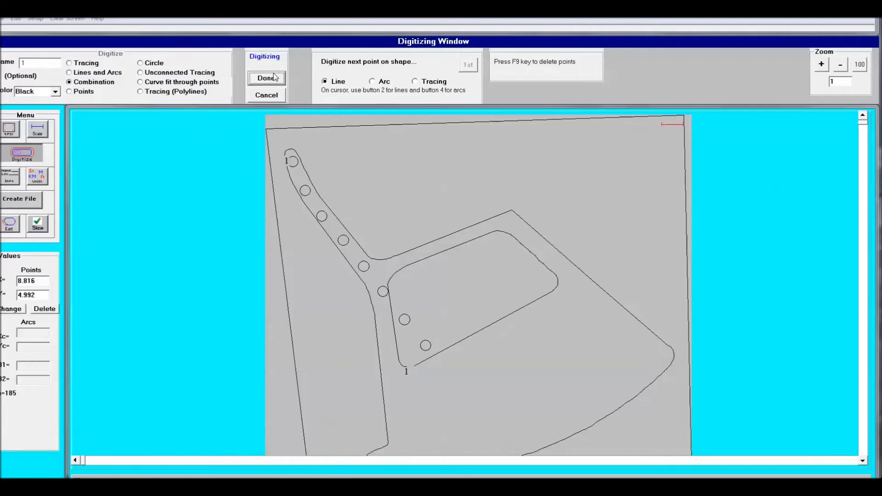
Close the inner opening to its start point, then trace the narrow 18 x 4 inch arm piece.
{"action": "left_click", "coordinate": [261, 78]}
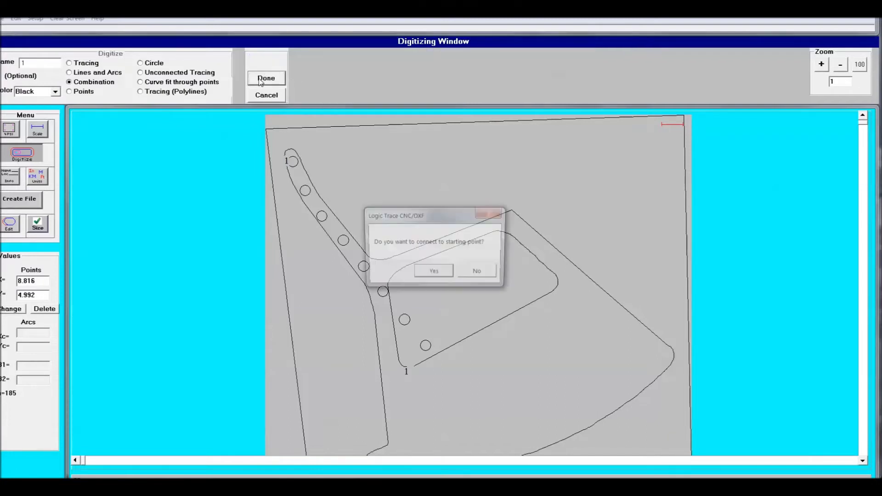
{"action": "left_click", "coordinate": [424, 274]}
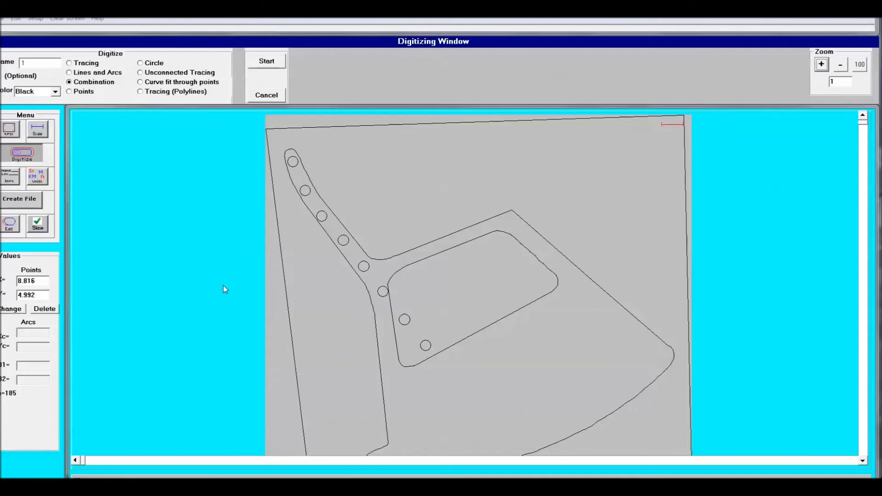
{"action": "left_click", "coordinate": [269, 68]}
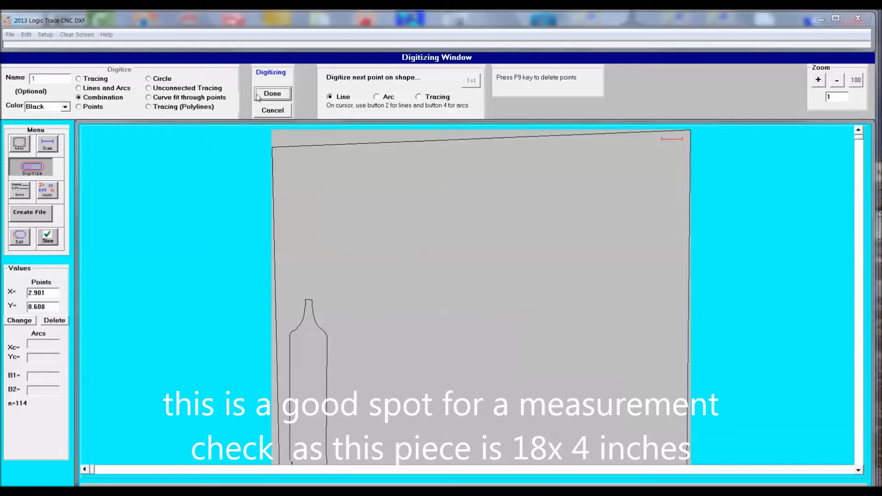
{"action": "left_click", "coordinate": [271, 94]}
Close the arm piece outline to its start point and save it as DXF file arm1.
{"action": "left_click", "coordinate": [441, 289]}
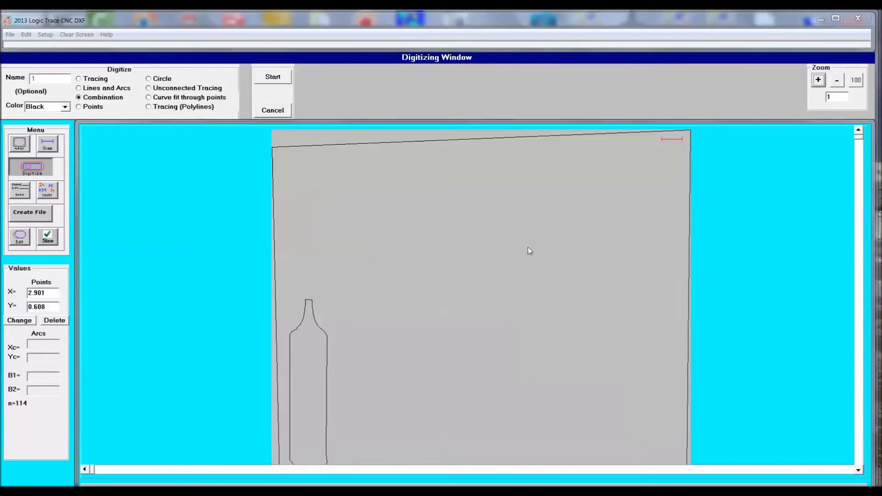
{"action": "left_click", "coordinate": [29, 215]}
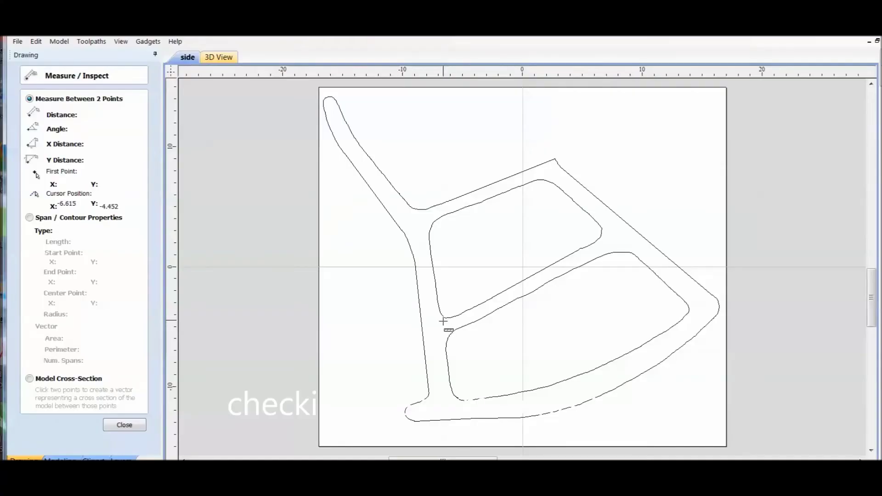
Measure across the chair leg between two points, reading about 2.94 inches.
{"action": "left_click", "coordinate": [442, 321]}
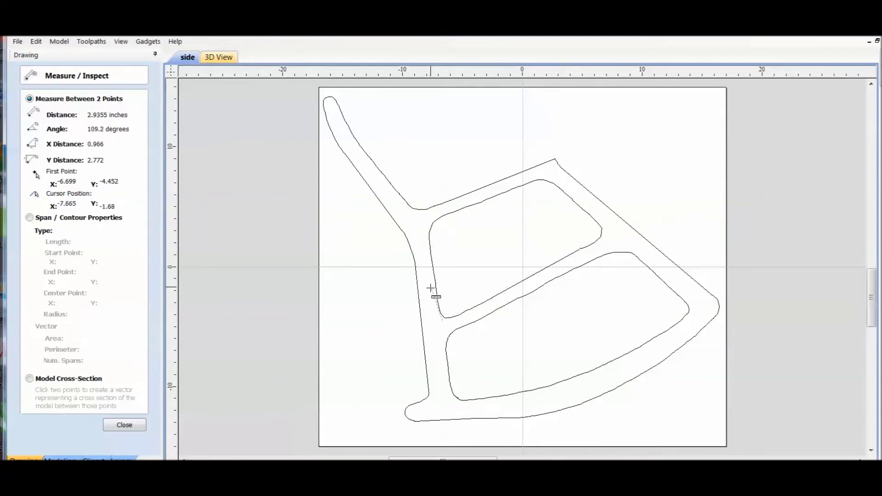
Close the measuring tool and make a node near the lower-left curve's end its start point.
{"action": "left_click", "coordinate": [124, 425]}
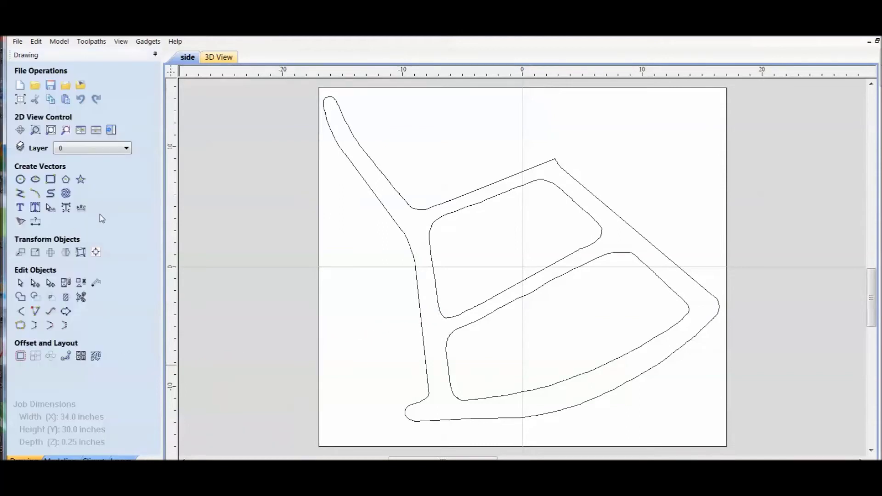
{"action": "left_click", "coordinate": [96, 284]}
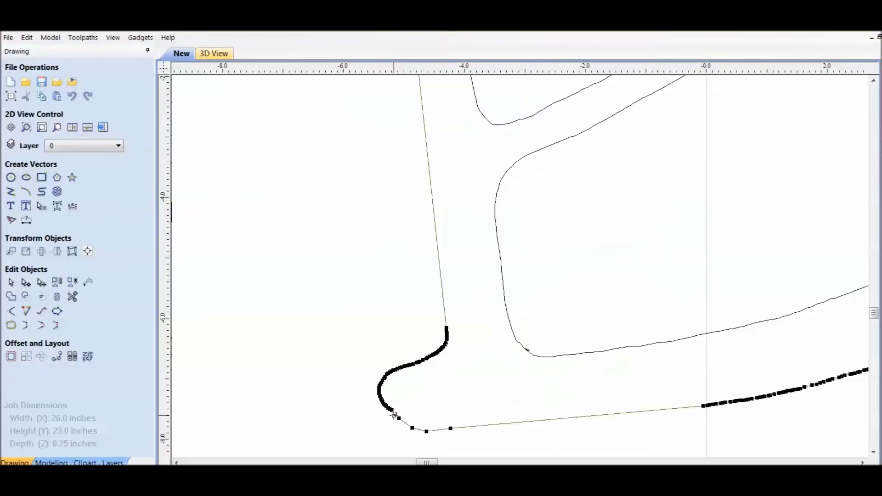
{"action": "scroll", "coordinate": [416, 396], "scroll_direction": "up", "scroll_amount": 3}
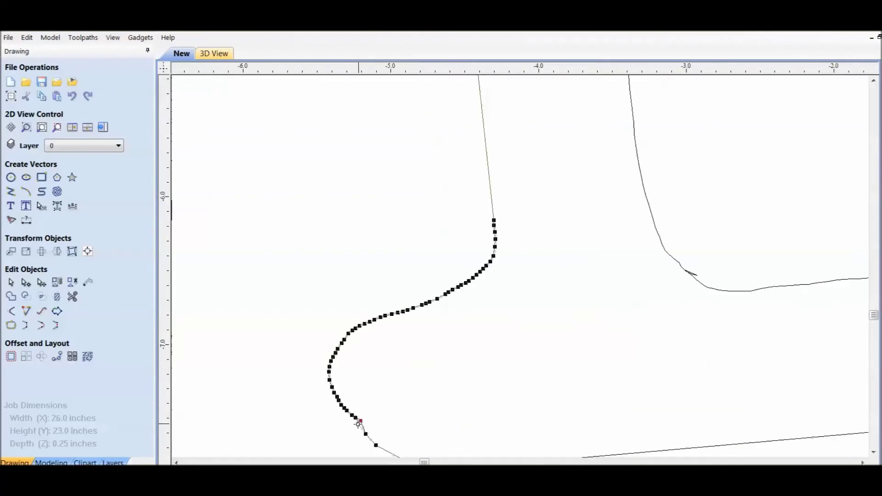
{"action": "left_click", "coordinate": [458, 388]}
{"action": "scroll", "coordinate": [458, 388], "scroll_direction": "down", "scroll_amount": 1}
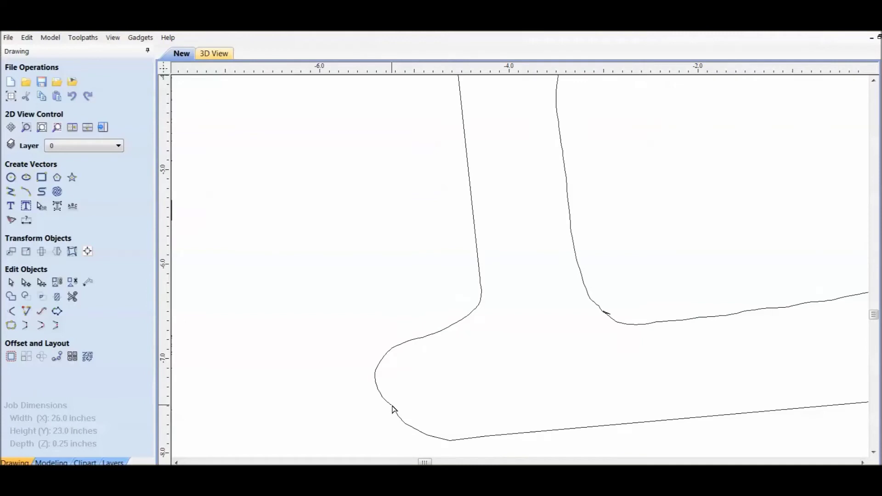
{"action": "left_click", "coordinate": [394, 412]}
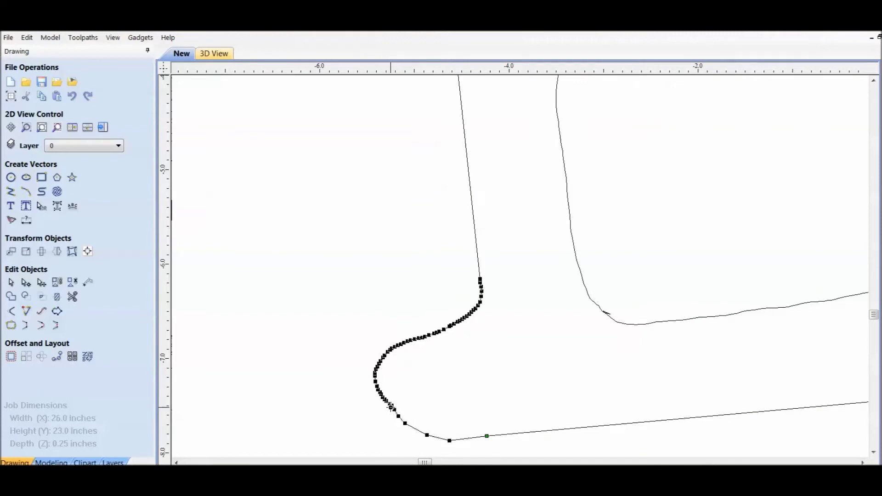
{"action": "scroll", "coordinate": [412, 399], "scroll_direction": "up", "scroll_amount": 1}
{"action": "scroll", "coordinate": [393, 408], "scroll_direction": "up", "scroll_amount": 2}
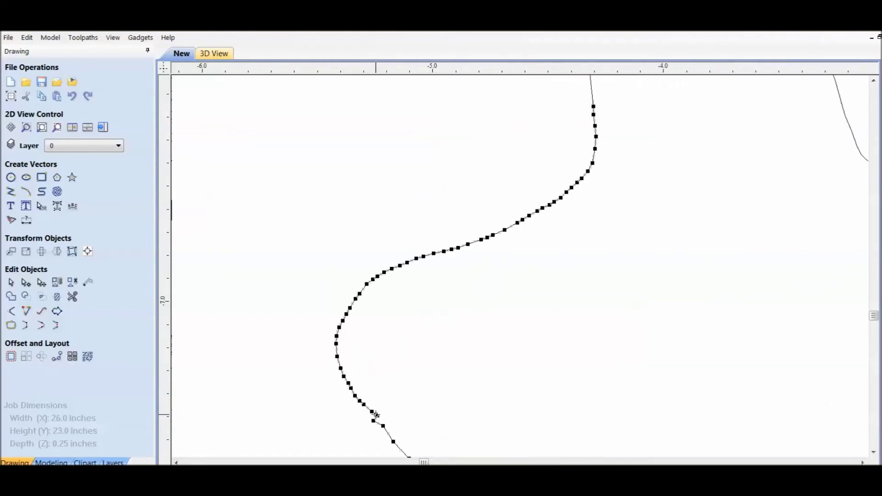
{"action": "left_click", "coordinate": [377, 416]}
{"action": "left_click", "coordinate": [412, 407]}
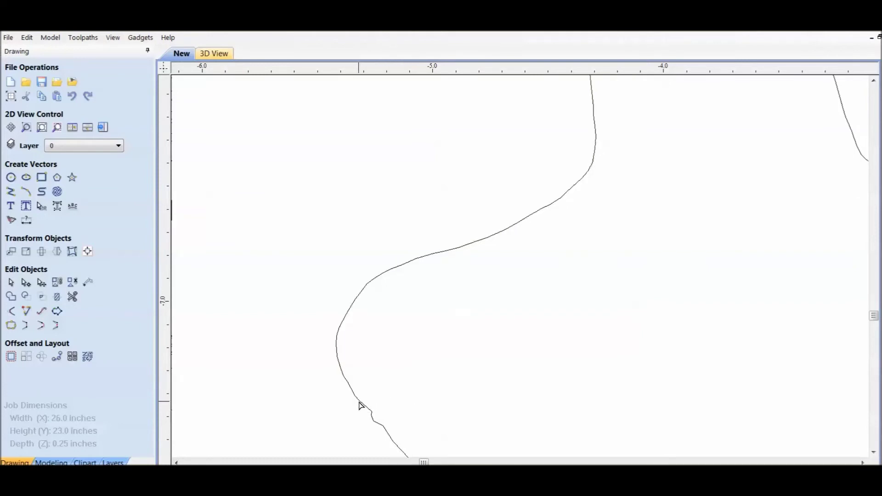
{"action": "left_click", "coordinate": [360, 406]}
{"action": "right_click", "coordinate": [360, 404]}
{"action": "left_click", "coordinate": [399, 323]}
Cut the curve at both nodes of the stray spike and delete the spike piece.
{"action": "left_click", "coordinate": [384, 428]}
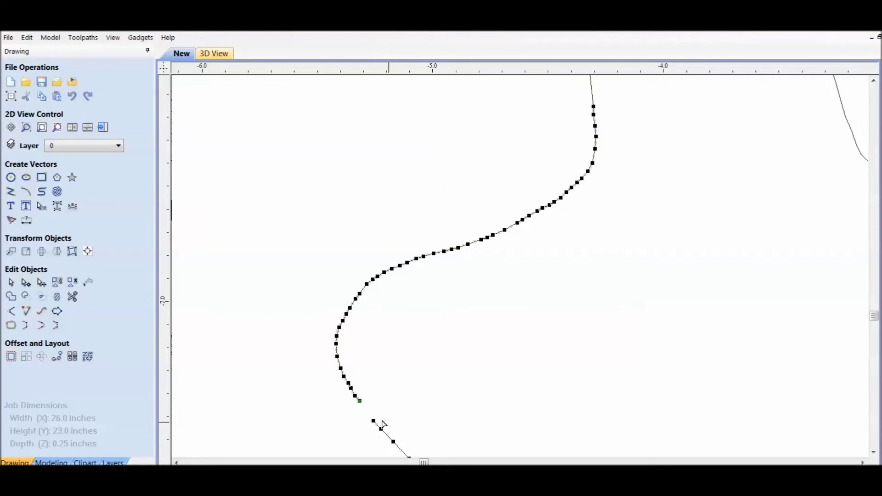
{"action": "left_click", "coordinate": [412, 400]}
{"action": "middle_click_drag", "start_coordinate": [411, 400], "coordinate": [564, 271]}
{"action": "scroll", "coordinate": [565, 270], "scroll_direction": "up", "scroll_amount": 5}
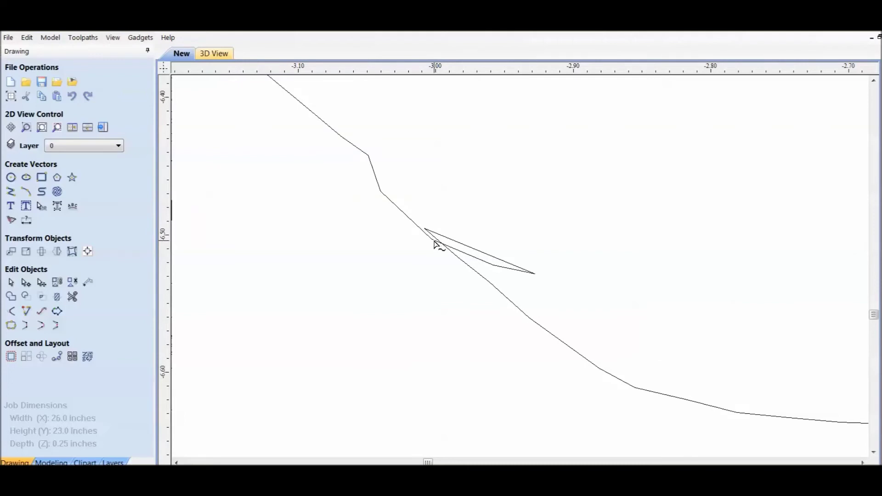
{"action": "left_click", "coordinate": [434, 241]}
{"action": "right_click", "coordinate": [432, 239]}
{"action": "left_click", "coordinate": [459, 286]}
{"action": "right_click", "coordinate": [457, 259]}
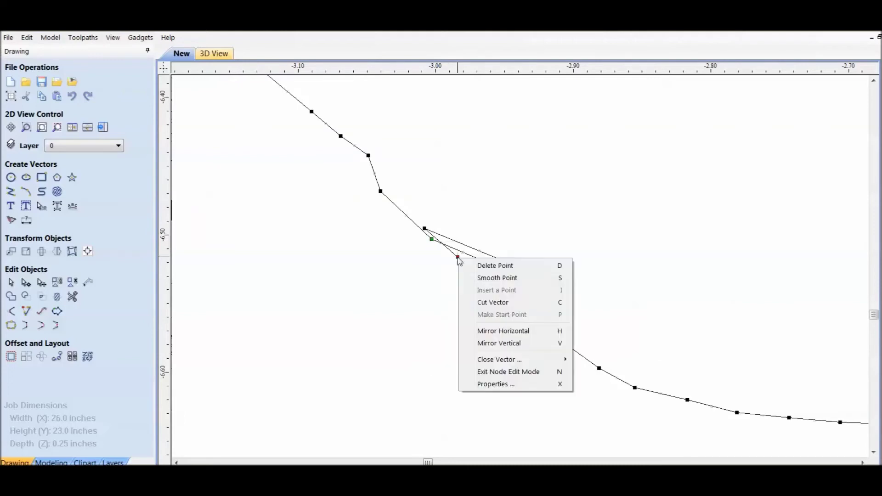
{"action": "left_click", "coordinate": [488, 302]}
{"action": "left_click", "coordinate": [464, 304]}
{"action": "left_click", "coordinate": [471, 249]}
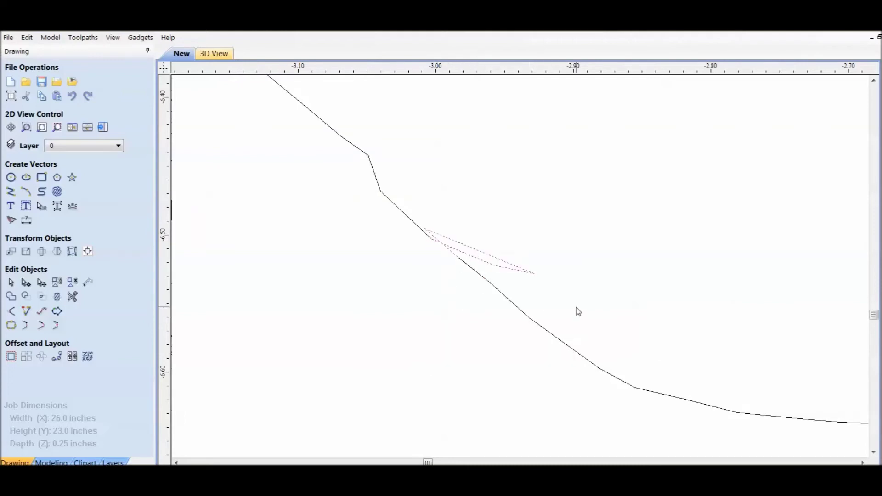
{"action": "key", "text": "Delete"}
Drag the loose end node onto the curve's other end to rejoin it into one line.
{"action": "left_click", "coordinate": [432, 240]}
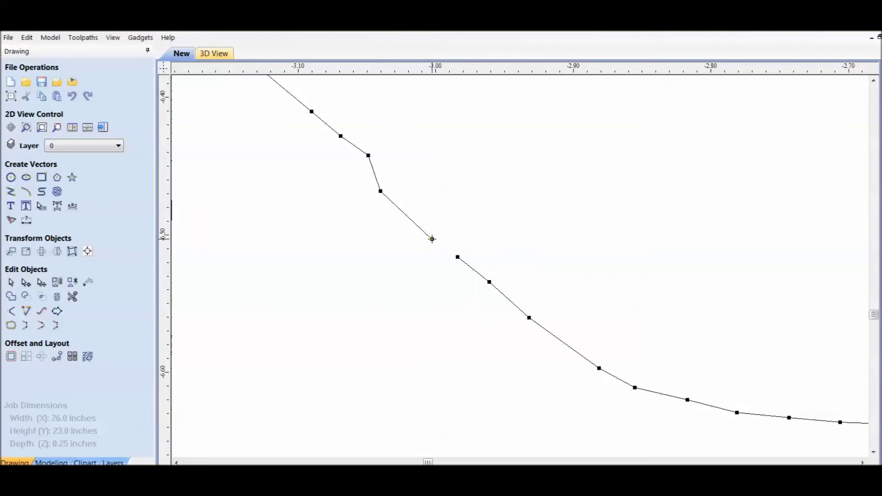
{"action": "left_click_drag", "start_coordinate": [432, 238], "coordinate": [457, 258]}
{"action": "scroll", "coordinate": [446, 290], "scroll_direction": "down", "scroll_amount": 4}
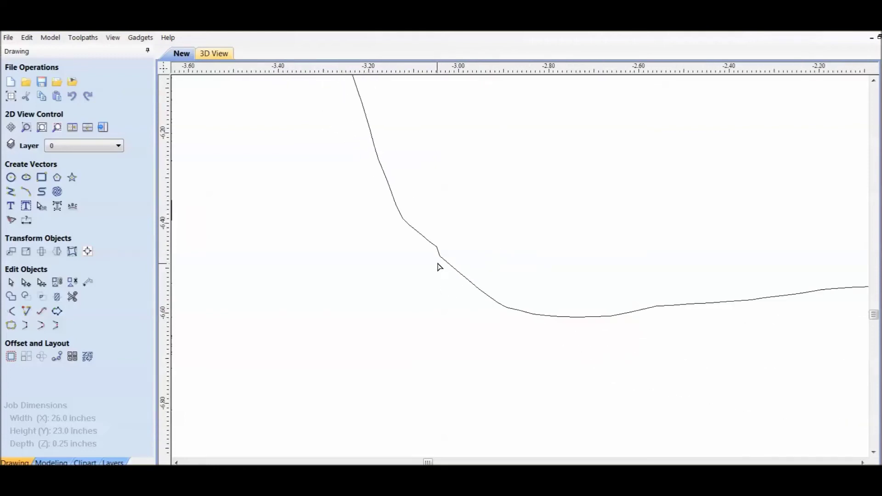
{"action": "scroll", "coordinate": [483, 232], "scroll_direction": "down", "scroll_amount": 3}
{"action": "scroll", "coordinate": [378, 351], "scroll_direction": "down", "scroll_amount": 2}
{"action": "left_click", "coordinate": [495, 224]}
{"action": "scroll", "coordinate": [473, 276], "scroll_direction": "down", "scroll_amount": 10}
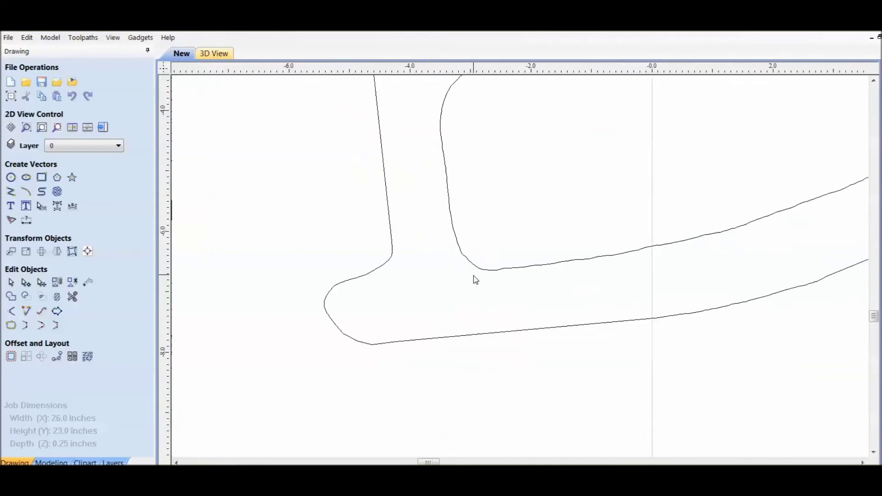
{"action": "right_click", "coordinate": [368, 204]}
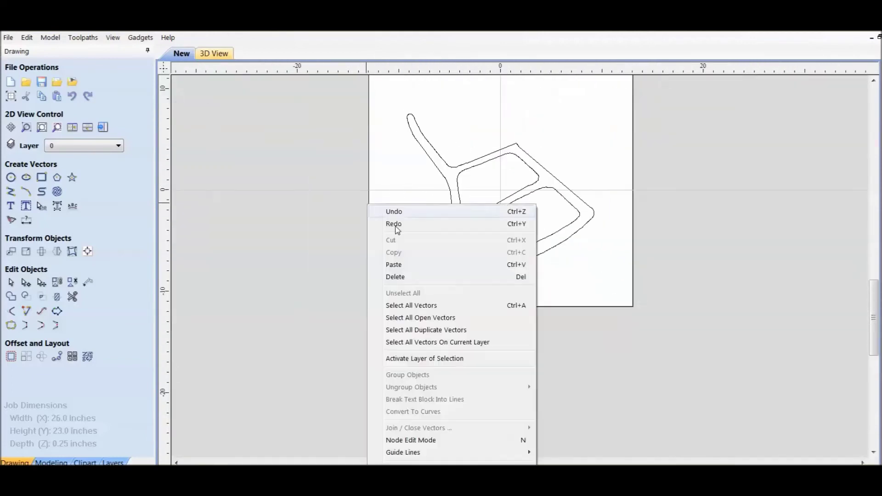
Join all the chair vectors into closed shapes and check the outline selects as one piece.
{"action": "left_click", "coordinate": [419, 306]}
{"action": "left_click", "coordinate": [11, 326]}
{"action": "left_click", "coordinate": [46, 235]}
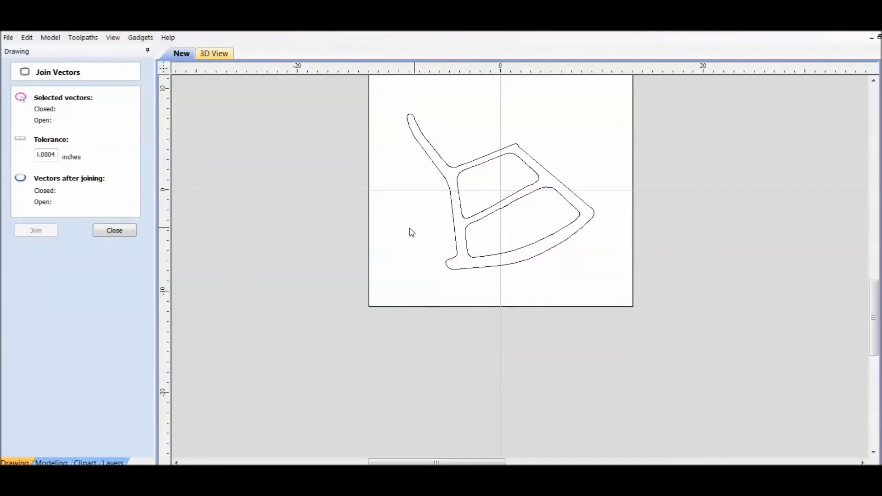
{"action": "left_click", "coordinate": [111, 232]}
{"action": "right_click", "coordinate": [394, 219]}
{"action": "left_click", "coordinate": [427, 321]}
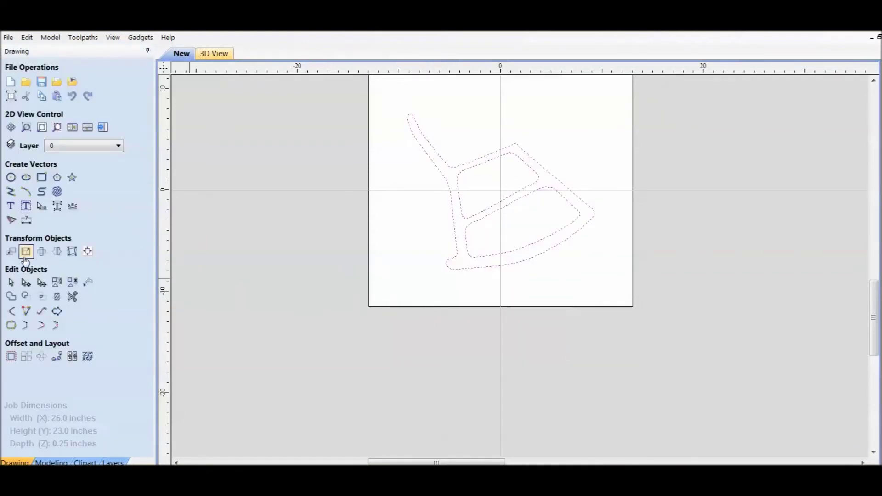
{"action": "left_click", "coordinate": [497, 238]}
{"action": "left_click", "coordinate": [457, 230]}
{"action": "left_click", "coordinate": [265, 227]}
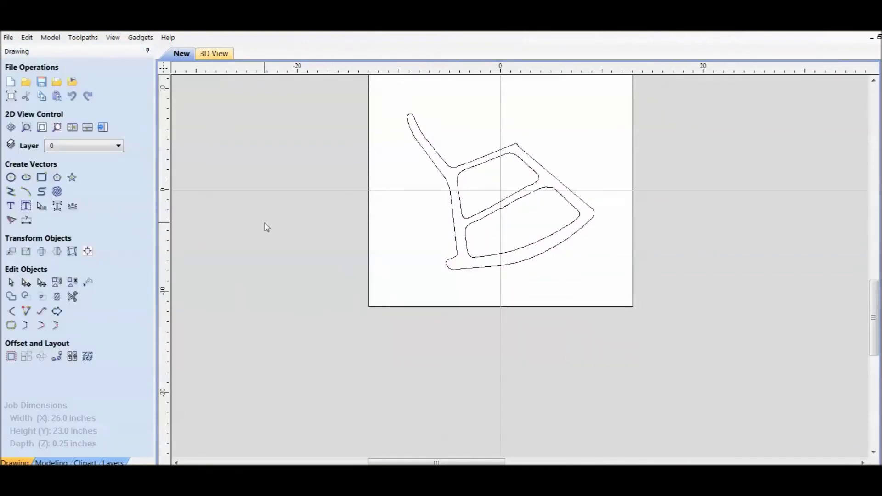
Save the drawing as 'side', replacing the existing file.
{"action": "left_click", "coordinate": [8, 37]}
{"action": "left_click", "coordinate": [21, 97]}
{"action": "left_click", "coordinate": [475, 177]}
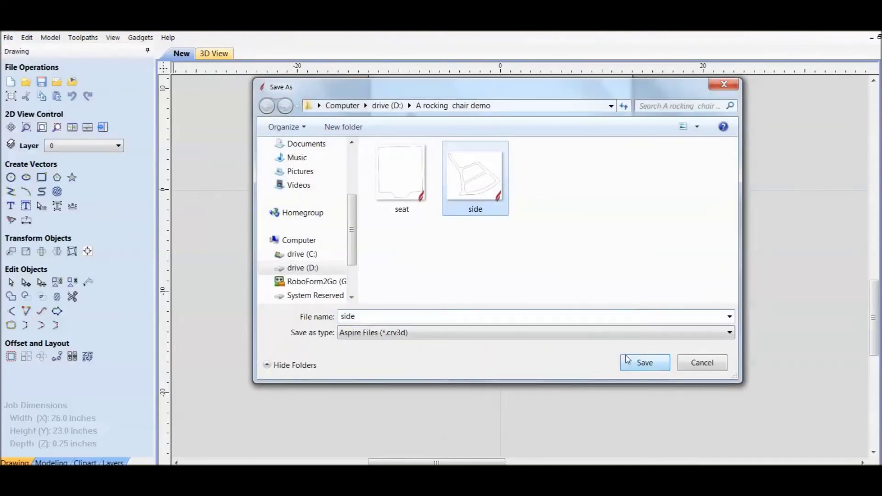
{"action": "left_click", "coordinate": [644, 362]}
{"action": "left_click", "coordinate": [505, 278]}
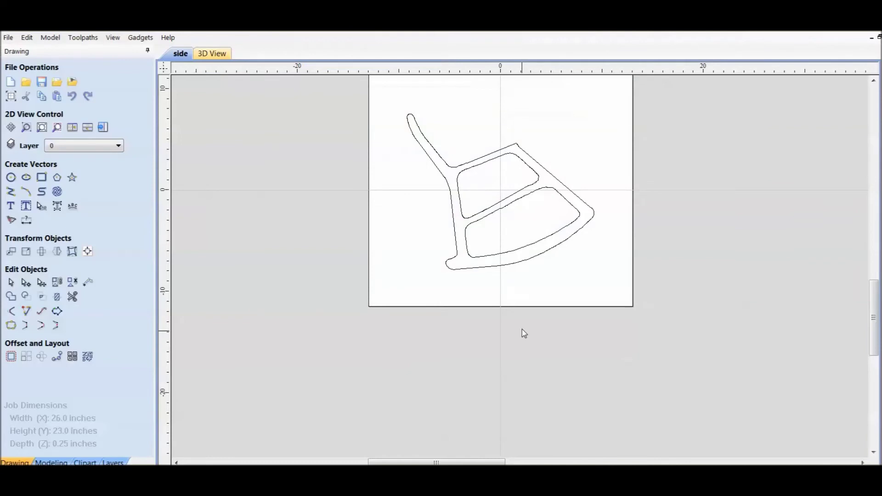
Select the chair outline and set the job size to 37.5 x 33.5 inches.
{"action": "scroll", "coordinate": [504, 271], "scroll_direction": "up", "scroll_amount": 1}
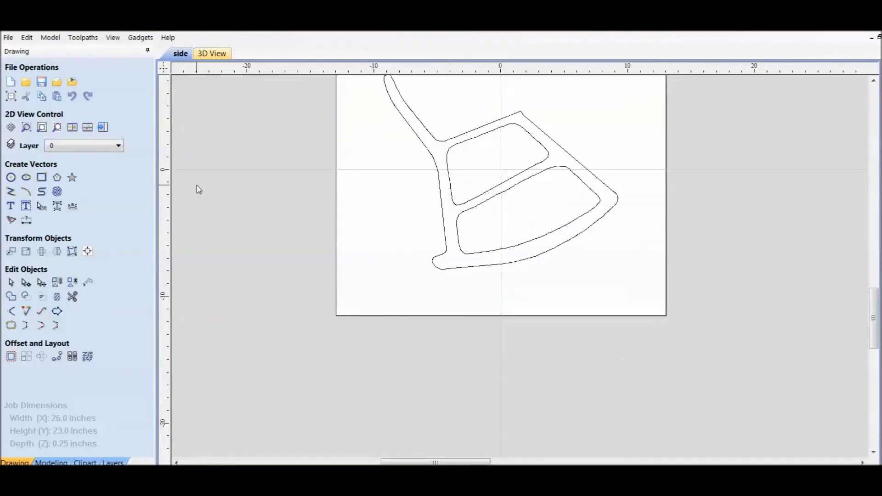
{"action": "scroll", "coordinate": [197, 186], "scroll_direction": "down", "scroll_amount": 2}
{"action": "left_click_drag", "start_coordinate": [293, 97], "coordinate": [488, 251]}
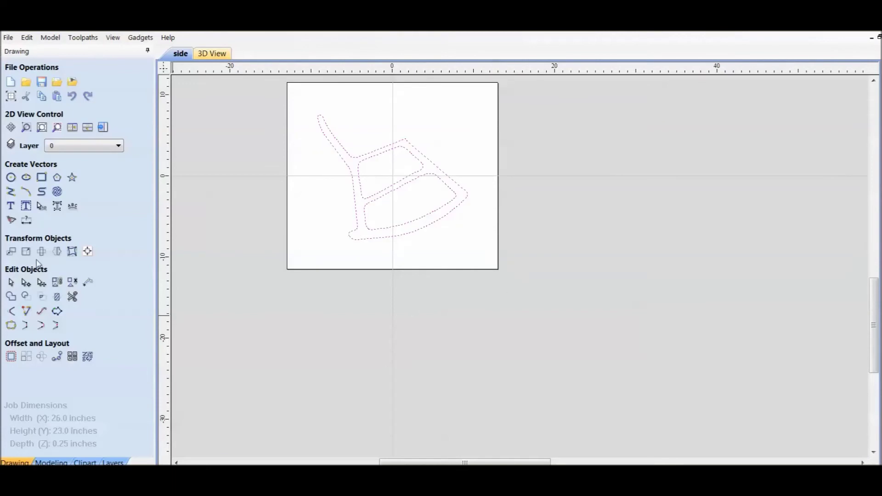
{"action": "left_click", "coordinate": [27, 251]}
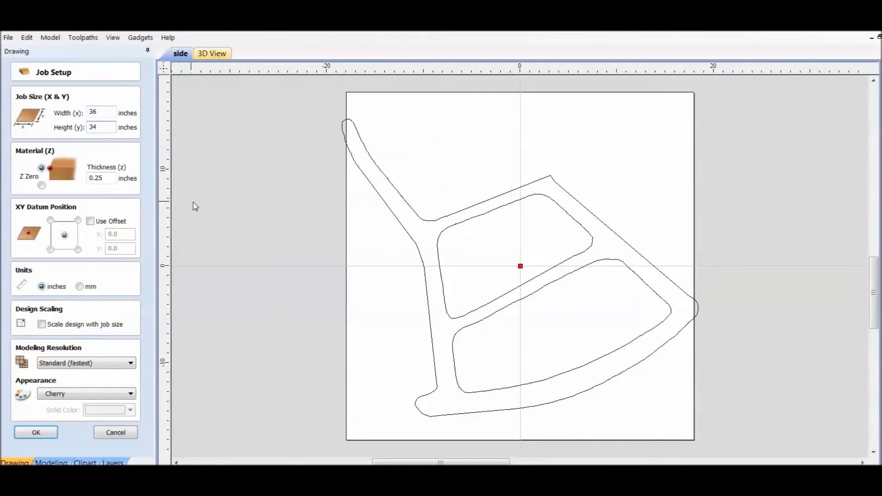
{"action": "double_click", "coordinate": [110, 113]}
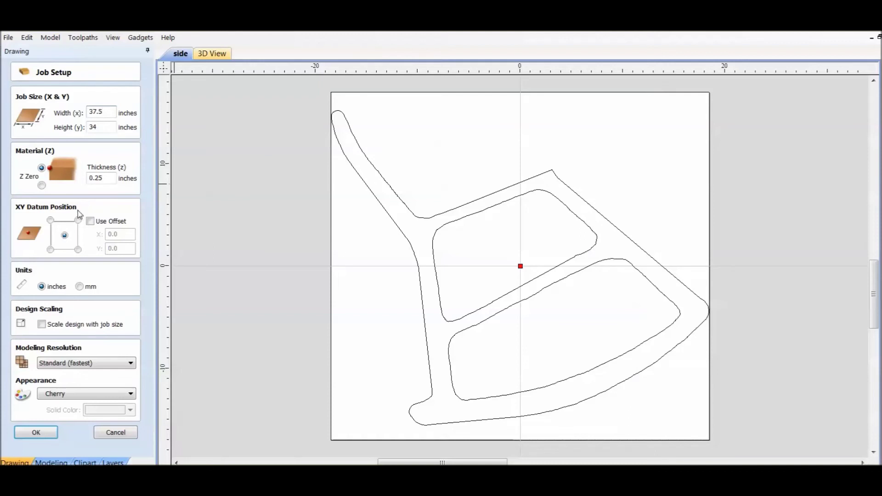
{"action": "double_click", "coordinate": [102, 127]}
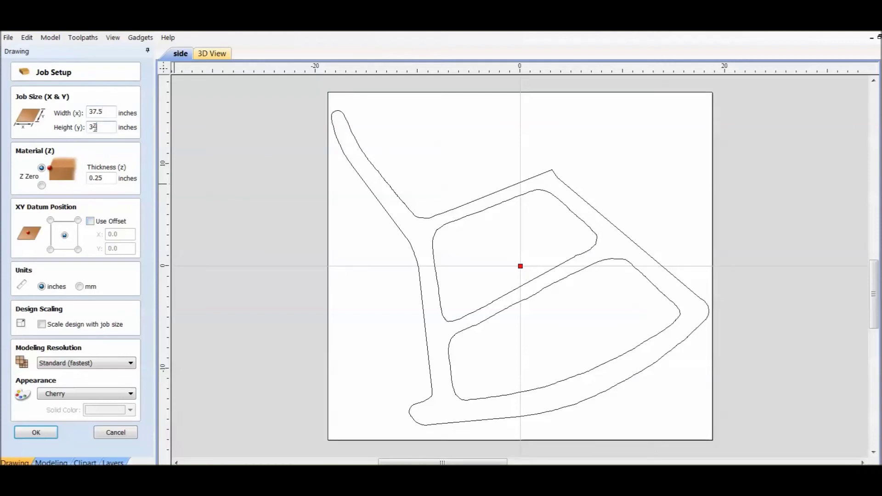
{"action": "type", "text": "33.5"}
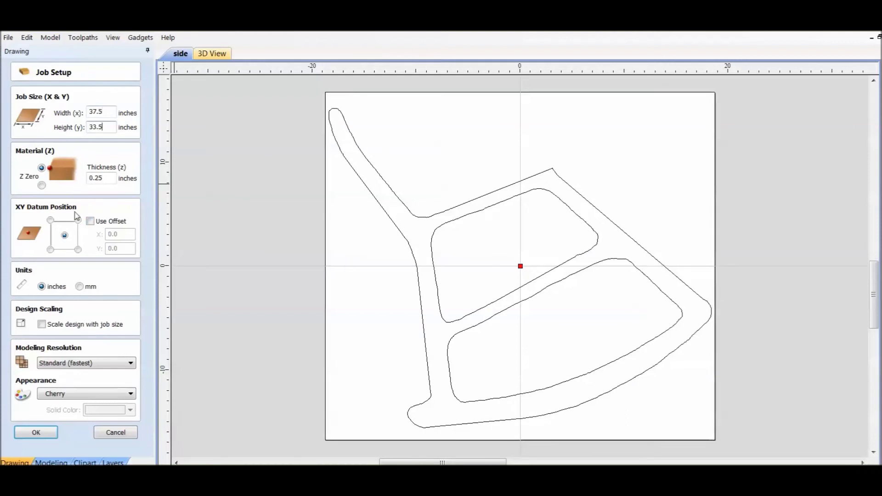
{"action": "left_click", "coordinate": [36, 433]}
{"action": "left_click", "coordinate": [8, 37]}
Save the resized drawing over 'side', confirming the overwrite.
{"action": "left_click", "coordinate": [26, 97]}
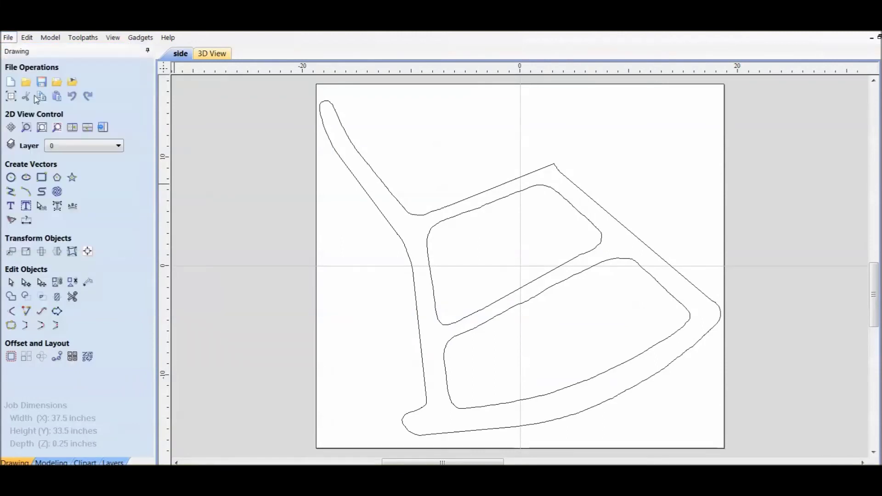
{"action": "left_click", "coordinate": [636, 361]}
{"action": "left_click", "coordinate": [504, 277]}
Take a two-point measurement on the chair, then close and reopen the measuring tool.
{"action": "left_click", "coordinate": [87, 281]}
{"action": "left_click", "coordinate": [561, 389]}
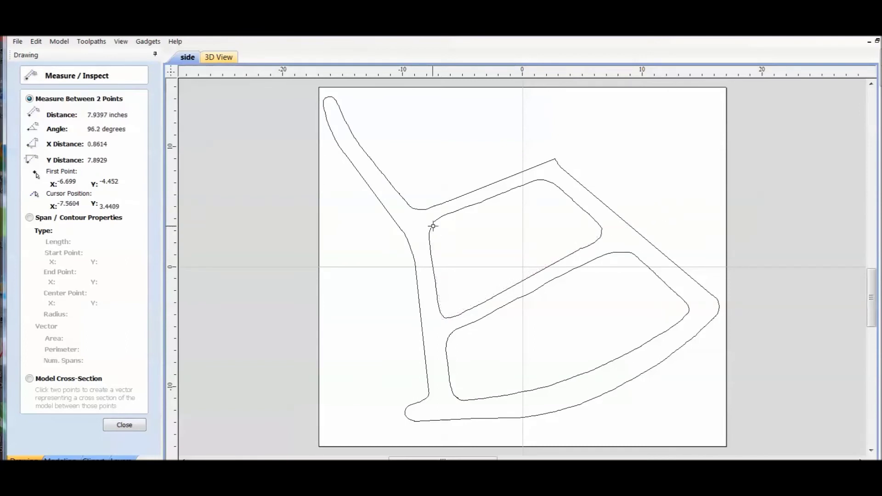
{"action": "left_click", "coordinate": [125, 425]}
{"action": "left_click", "coordinate": [96, 282]}
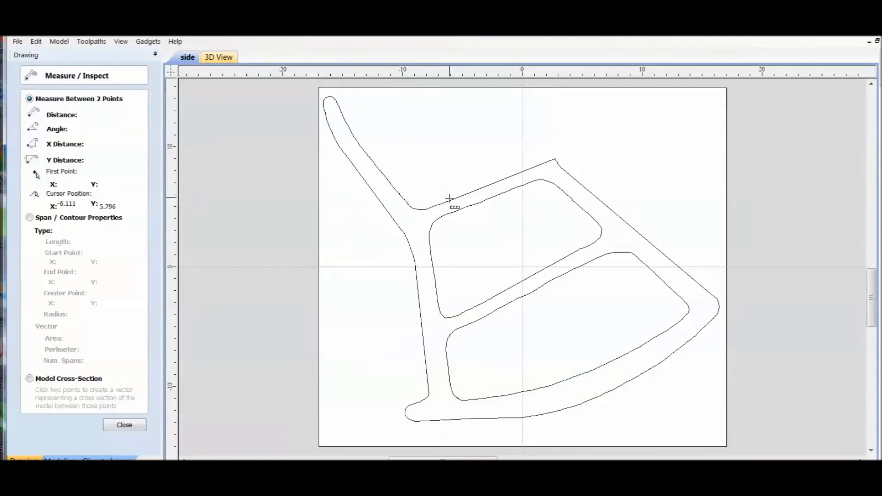